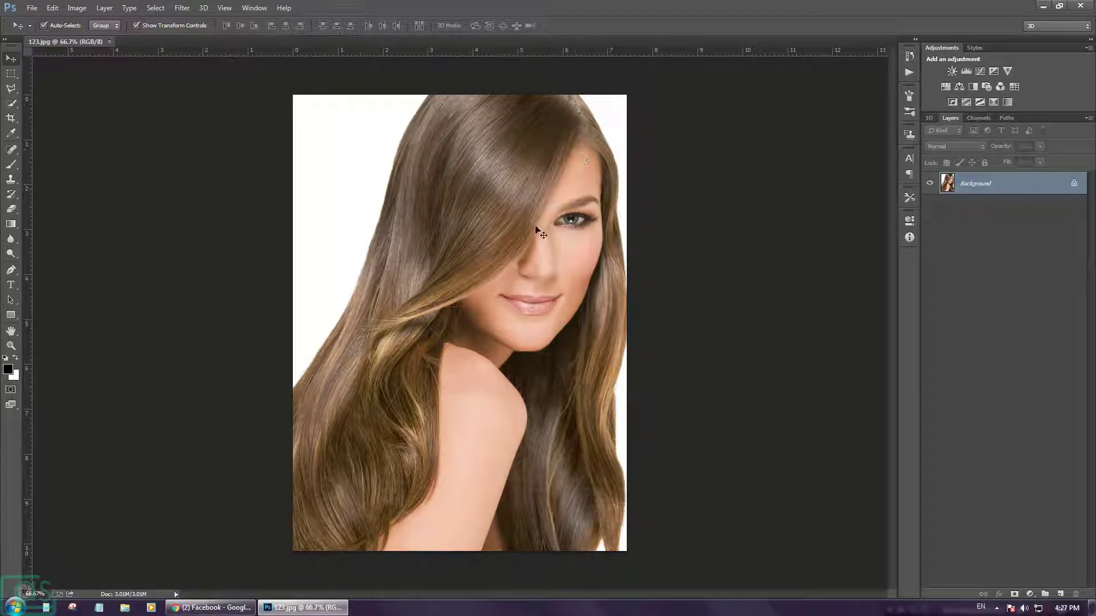
Activate the Quick Selection tool and enlarge its brush to size 90.
left_click(11, 104)
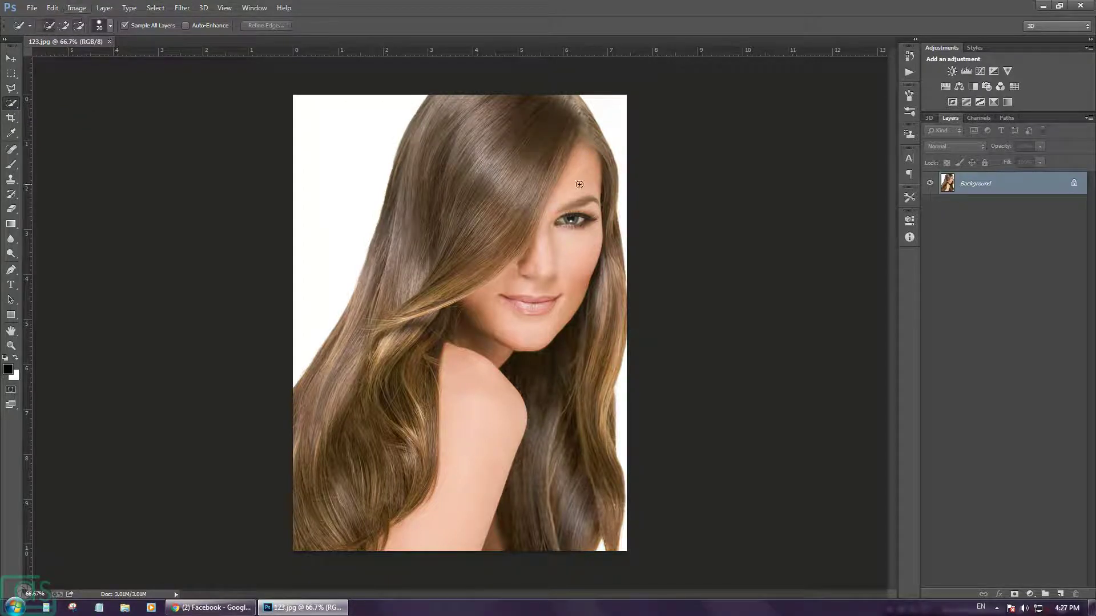
key("bracketright")
key("bracketright")
key("bracketright")
Dismiss the canvas brush and layer menus, then adjust the selection brush size.
right_click(532, 137)
left_click(537, 27)
right_click(445, 178)
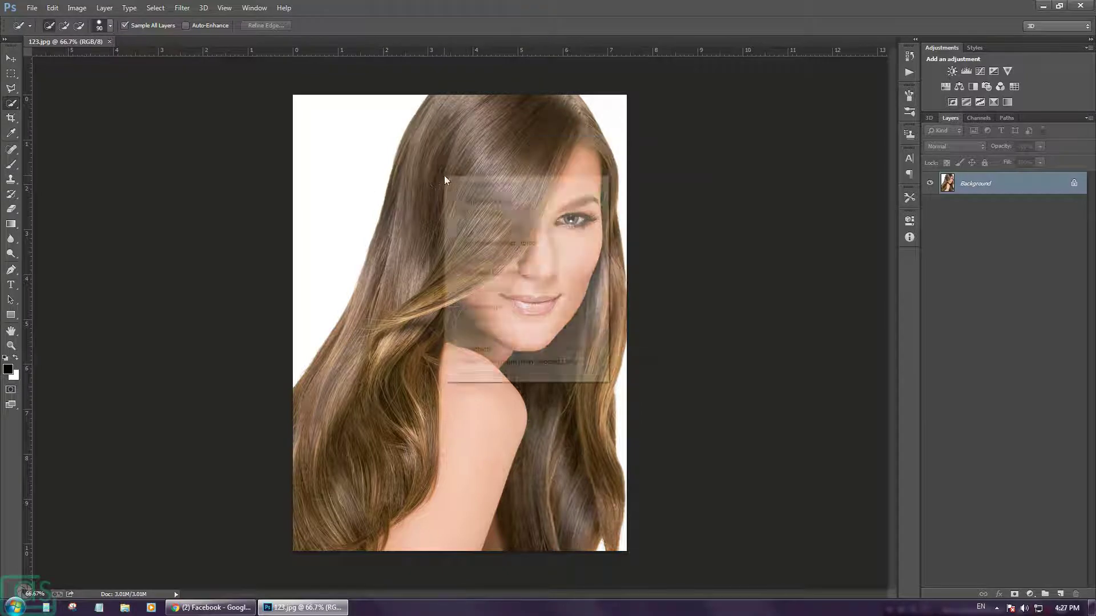
left_click(422, 323)
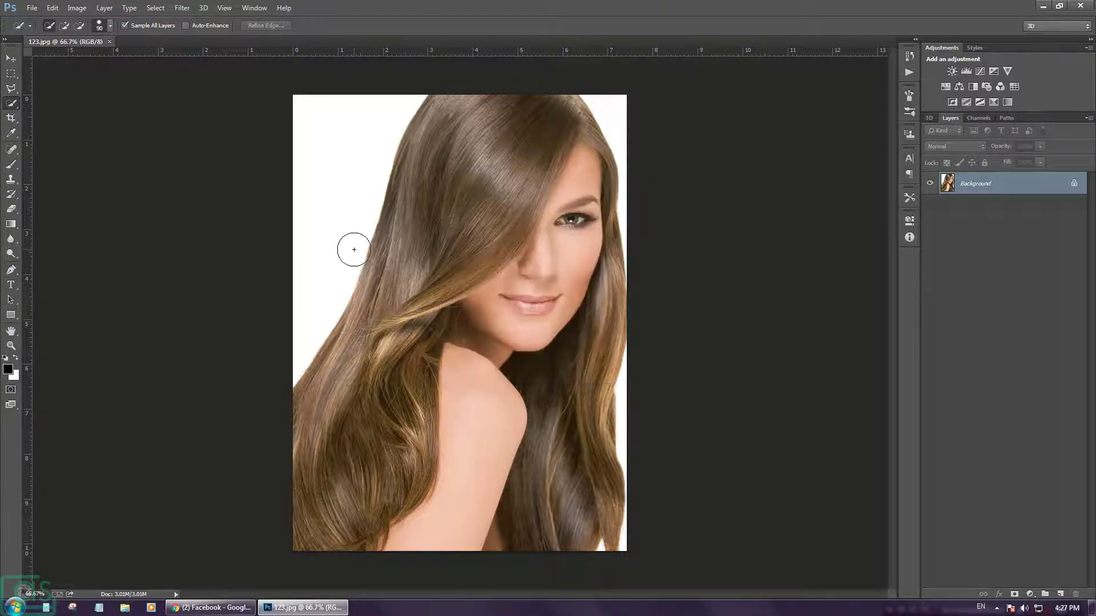
key("bracketright")
key("bracketright")
key("bracketleft")
key("bracketleft")
Select the left, lower-left, right and cheek-side hair strands with shrinking brush sizes.
left_click_drag(449, 108, 352, 357)
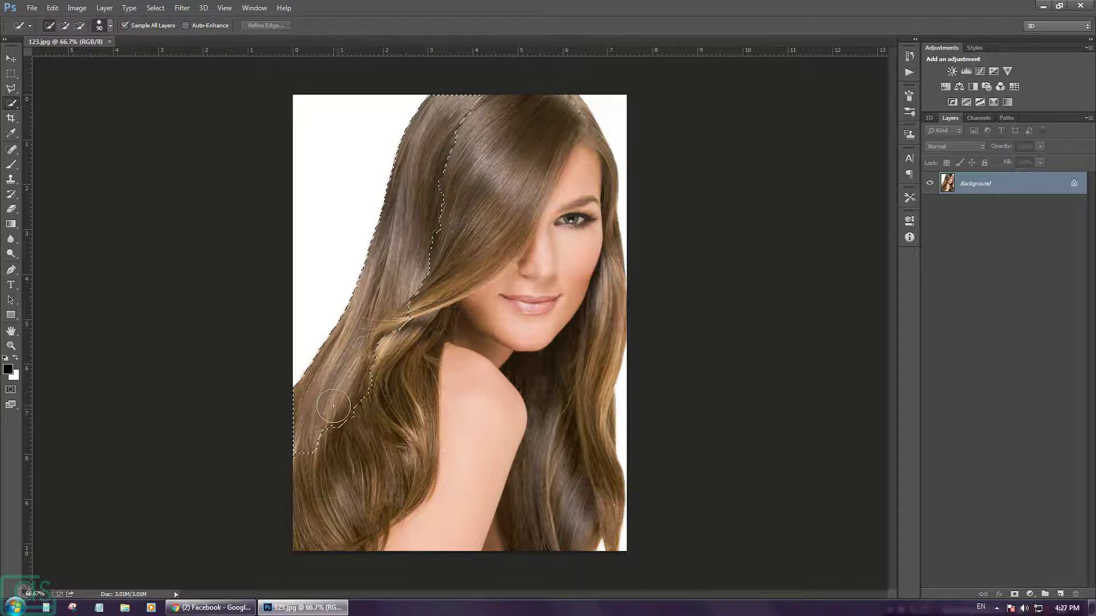
left_click_drag(352, 356, 383, 380)
key("bracketleft")
key("bracketleft")
key("bracketleft")
left_click_drag(562, 100, 549, 169)
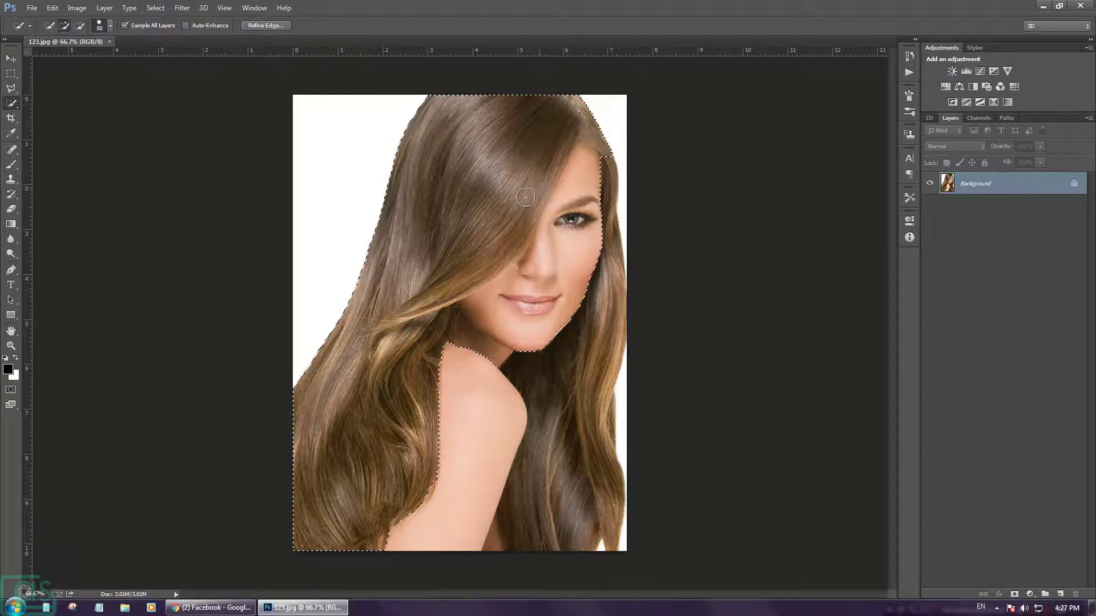
key("bracketleft")
key("bracketleft")
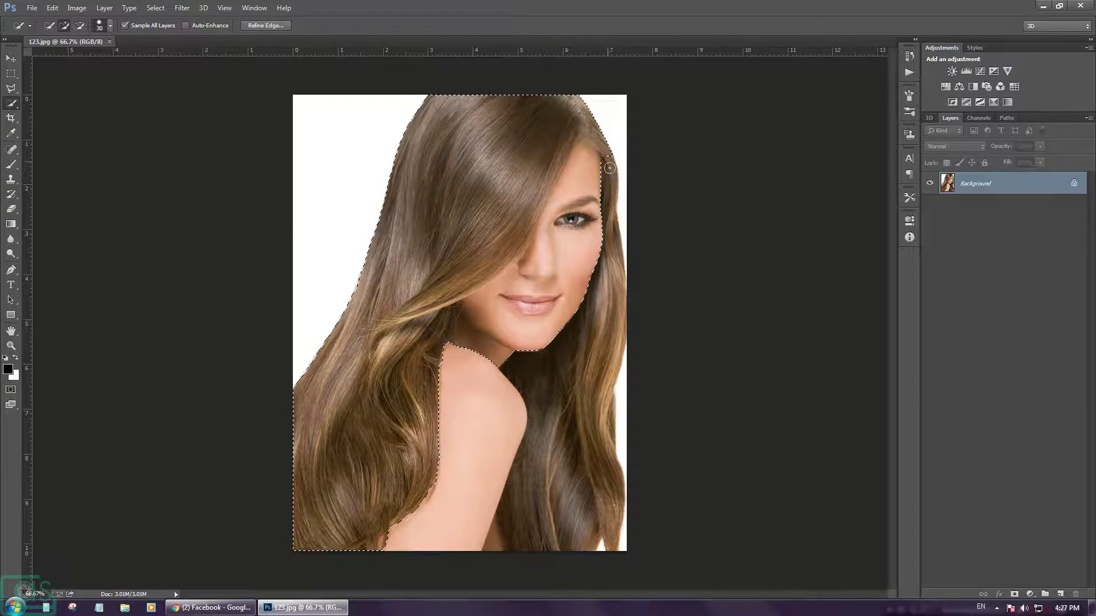
mouse_move(611, 194)
left_mouse_down()
mouse_move(609, 362)
mouse_move(593, 440)
left_mouse_up()
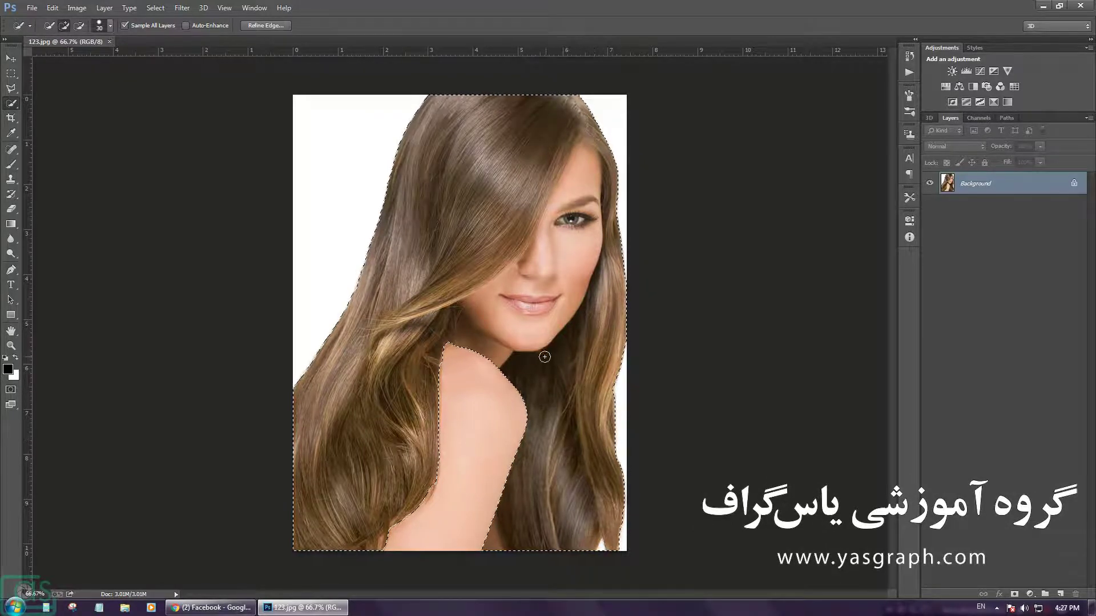
left_click(80, 26)
Subtract the forehead, eyes, cheek, nose, lips and remaining face from the selection.
left_click_drag(568, 181, 593, 227)
left_click_drag(588, 249, 576, 277)
key("bracketleft")
key("bracketleft")
left_click_drag(546, 322, 535, 246)
key("bracketright")
key("bracketright")
key("bracketright")
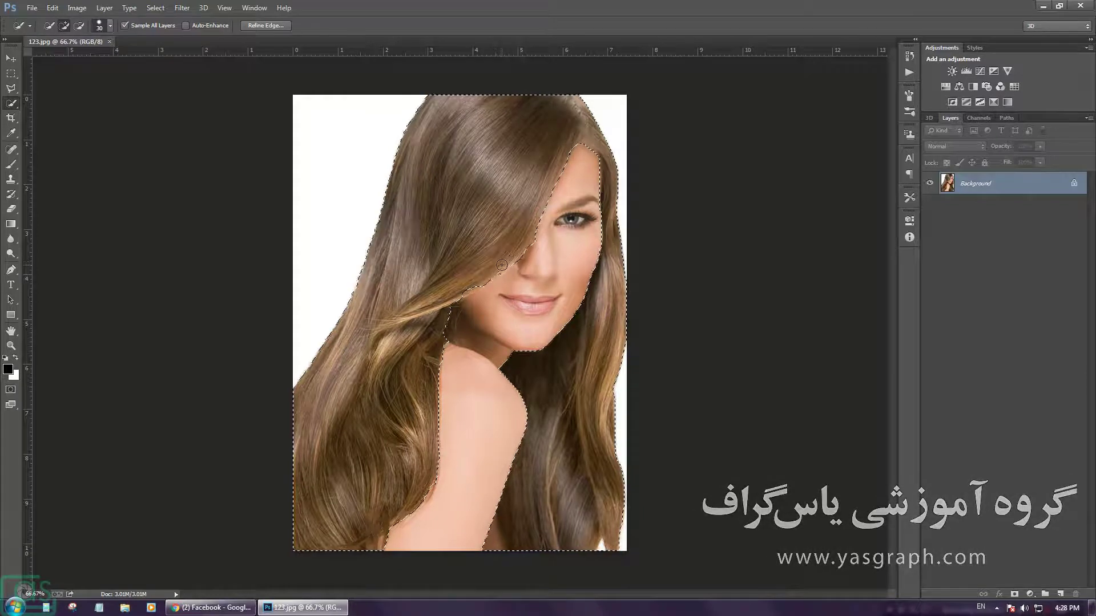
left_click(267, 27)
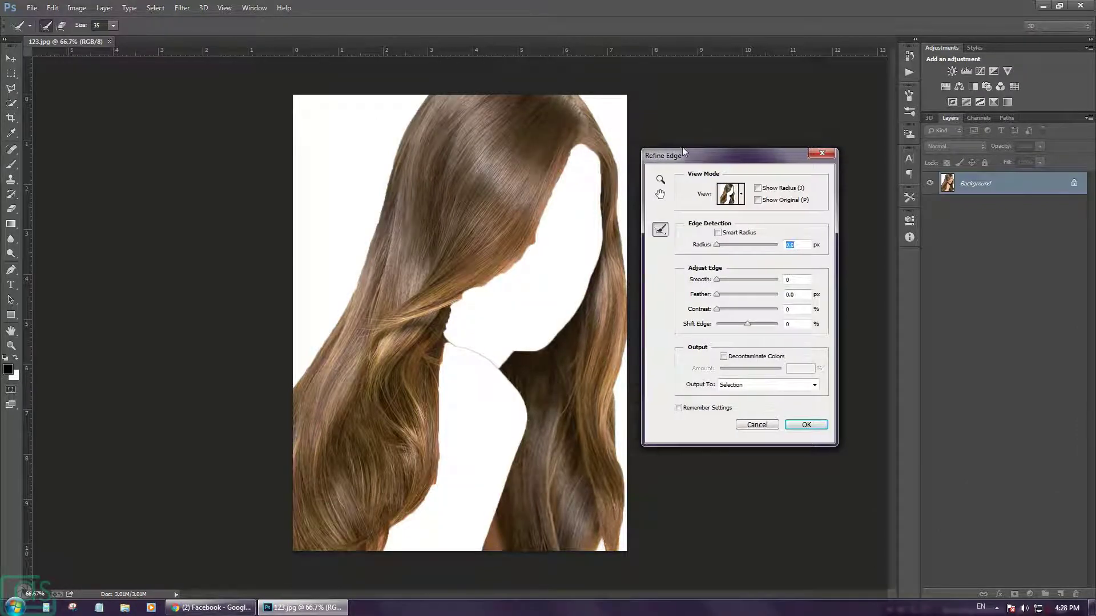
Refine the hair selection edges: Smart Radius 8.2 px, increased Smooth, Feather 3.1 px.
left_click_drag(683, 151, 727, 129)
left_click(762, 210)
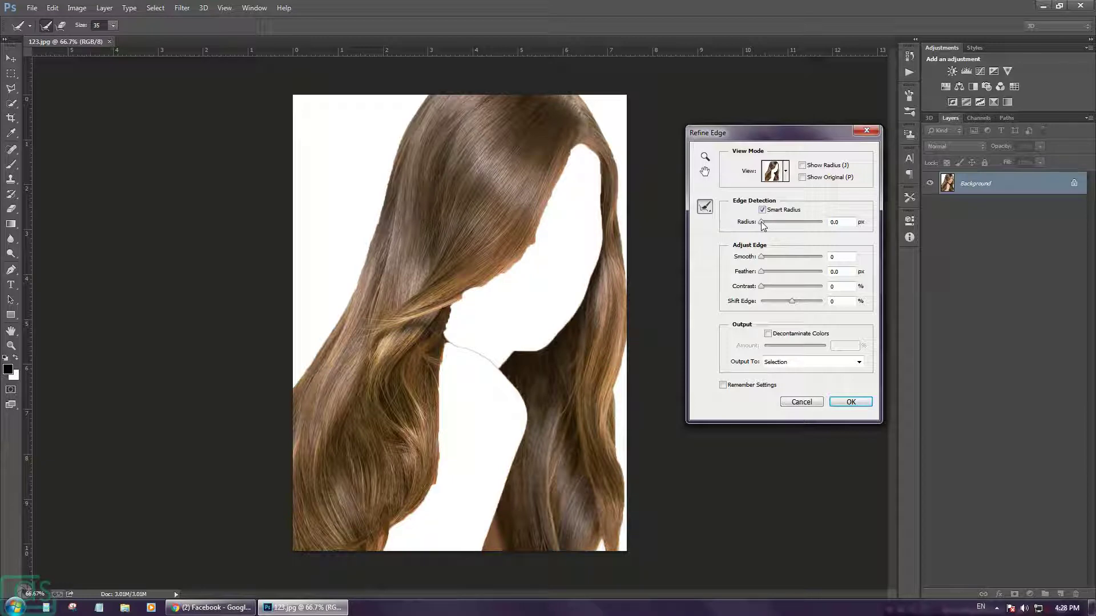
left_click_drag(771, 224, 781, 227)
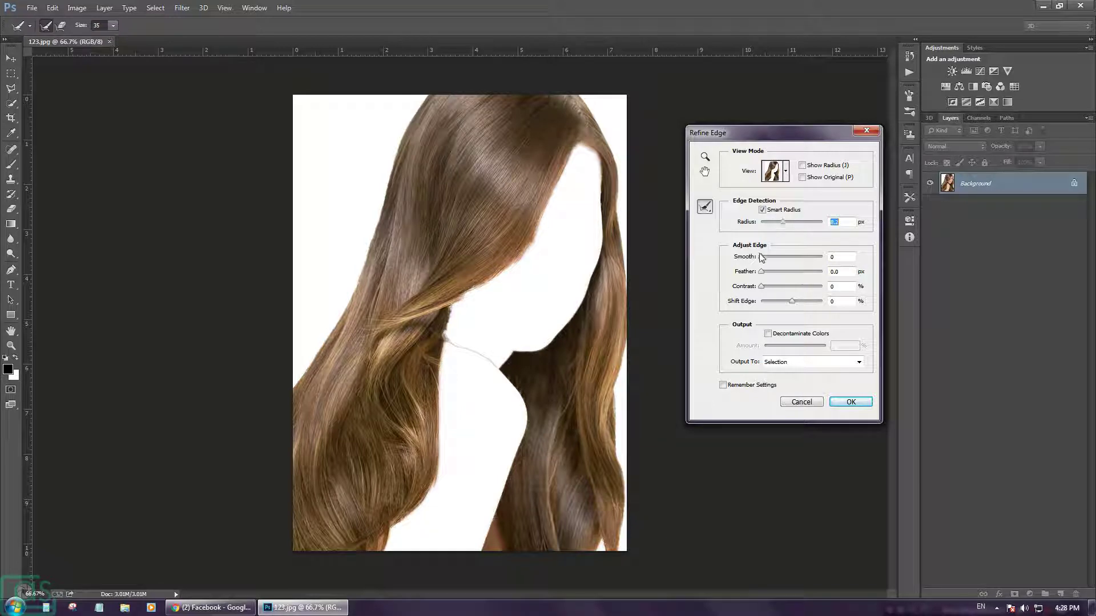
left_click_drag(760, 258, 780, 260)
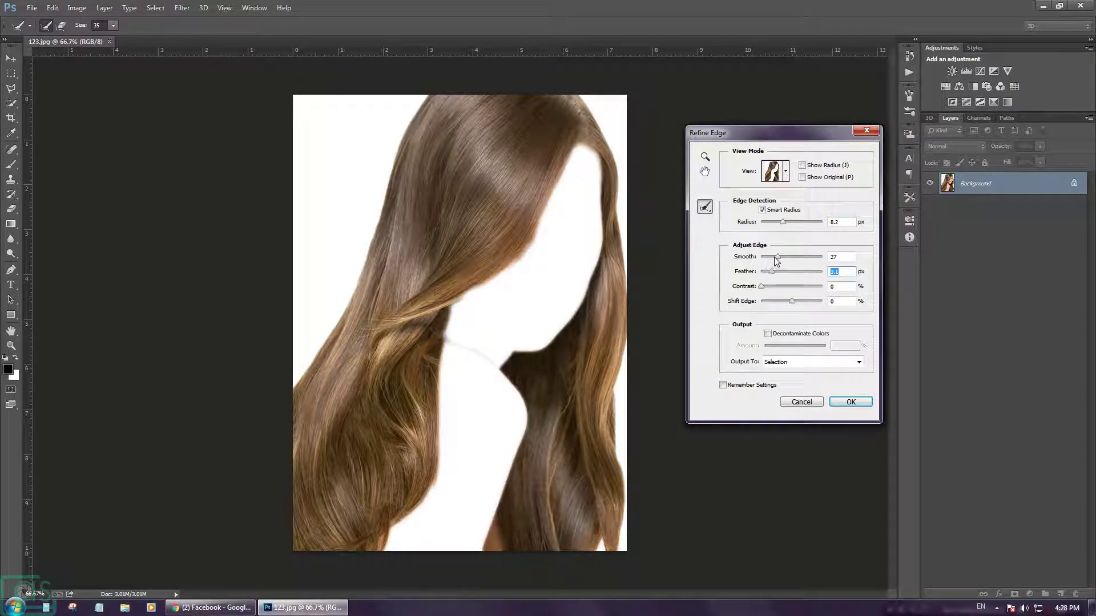
left_click_drag(780, 260, 783, 256)
left_click(846, 404)
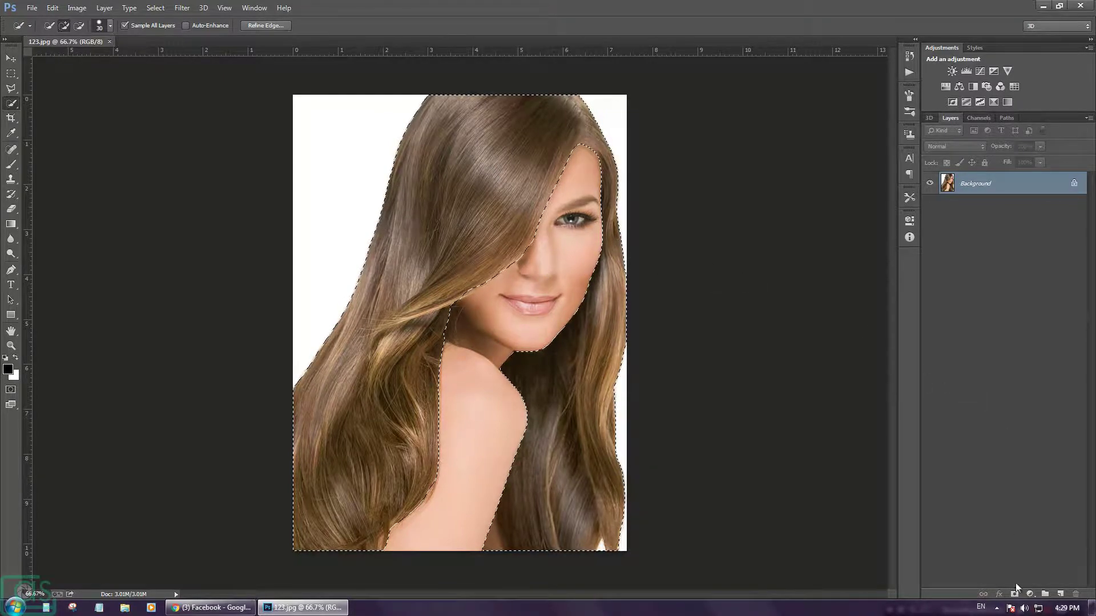
Add a hair-masked Selective Color adjustment layer and choose the Neutrals color range.
left_click(1030, 596)
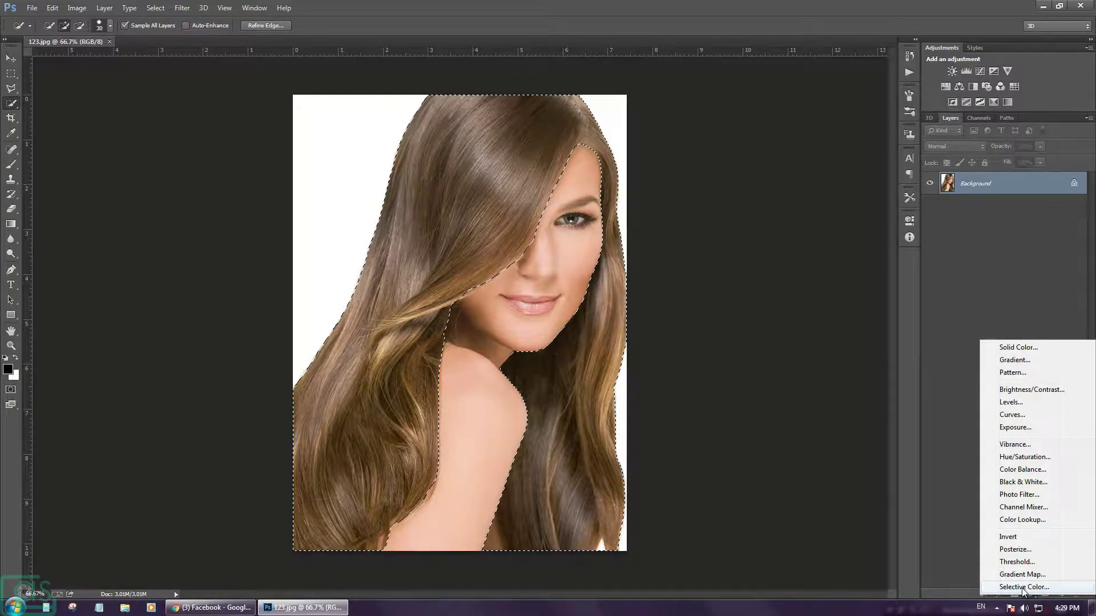
left_click(1023, 587)
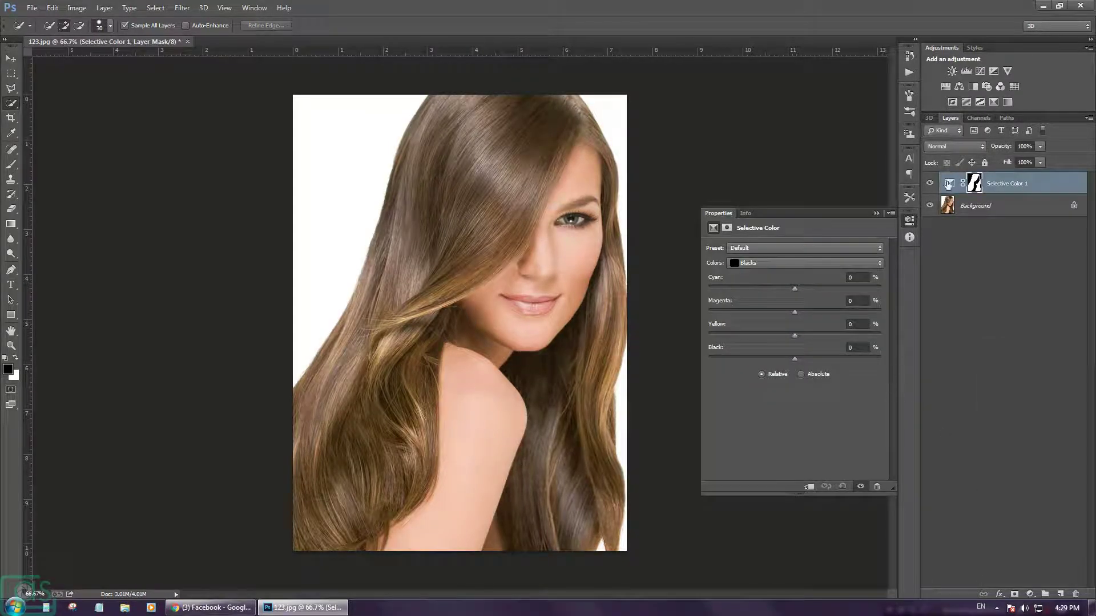
left_click(777, 267)
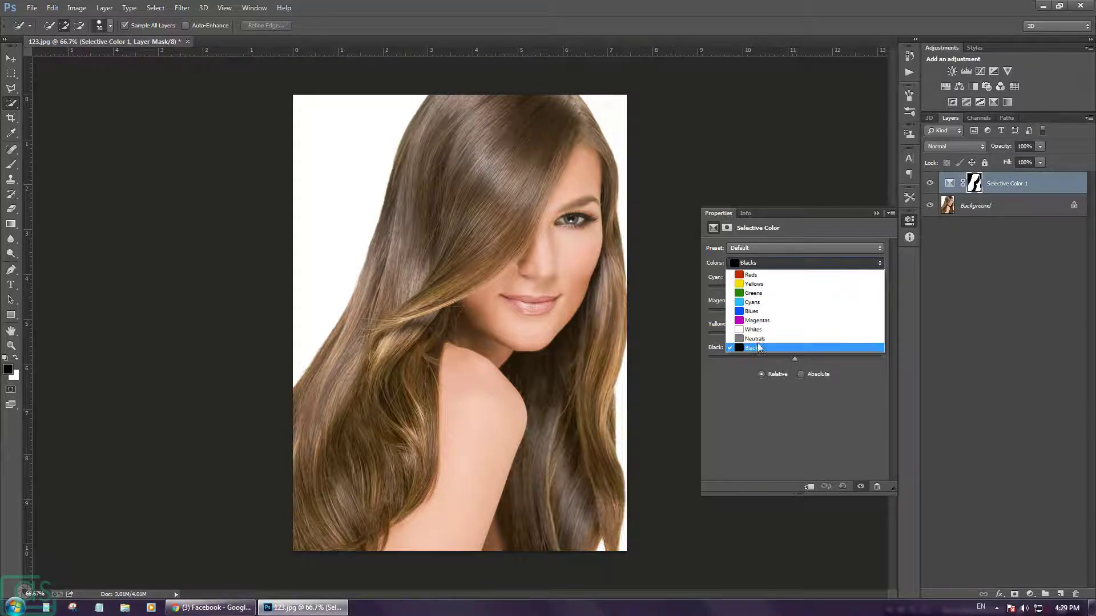
left_click(757, 339)
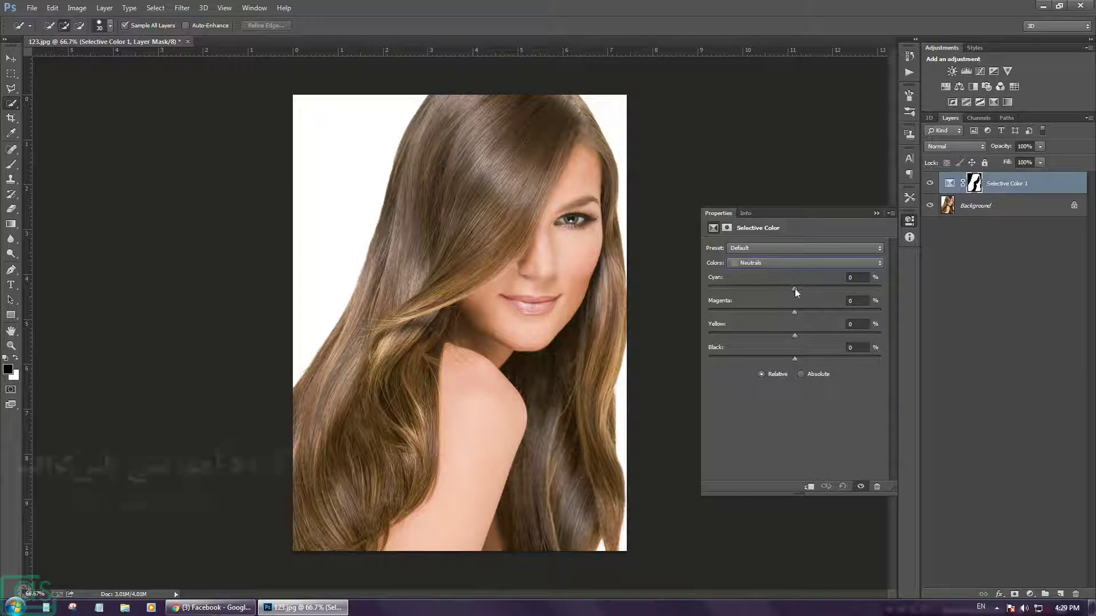
Set the Neutrals to Cyan -43 and Magenta +24 to redden the hair.
mouse_move(795, 289)
left_mouse_down()
mouse_move(757, 289)
mouse_move(801, 310)
left_mouse_up()
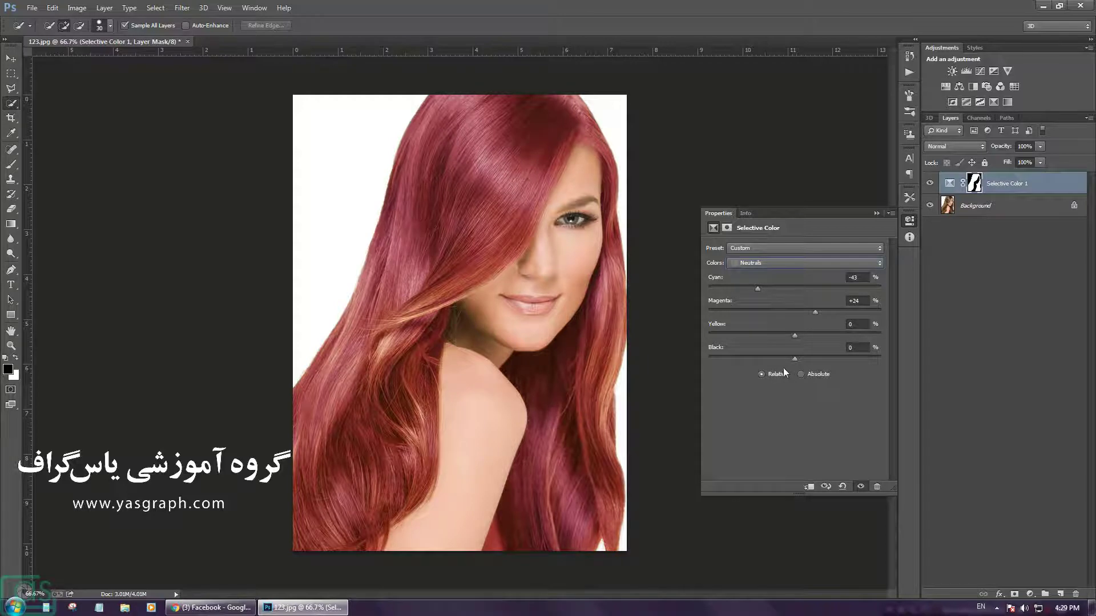
left_click(793, 263)
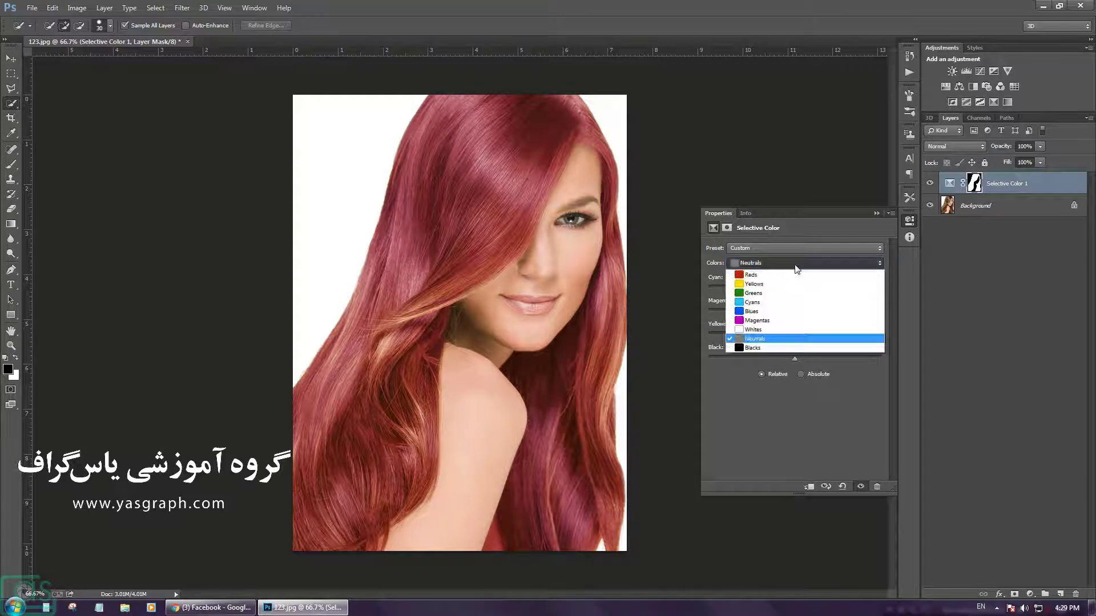
Set Blacks to Cyan +26 and collapse the Properties panel.
left_click(775, 348)
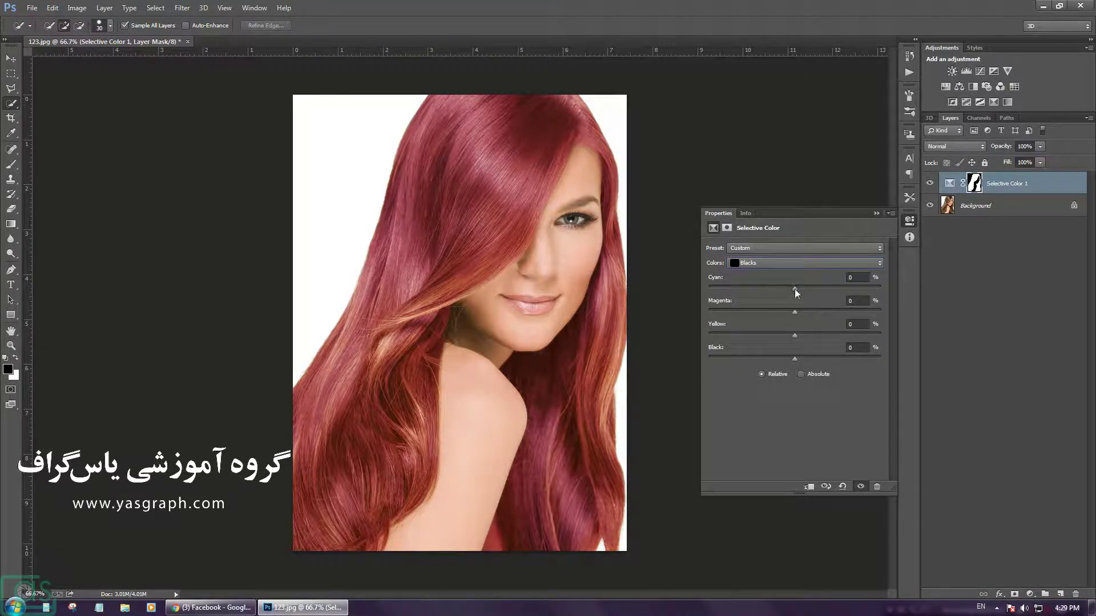
left_click_drag(784, 292, 808, 293)
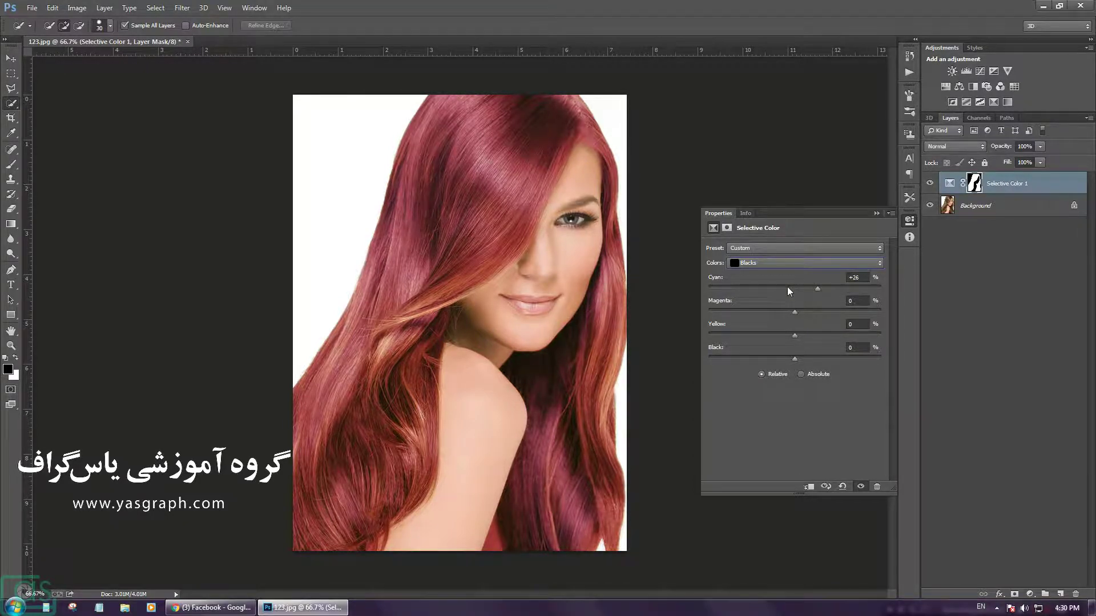
left_click(876, 214)
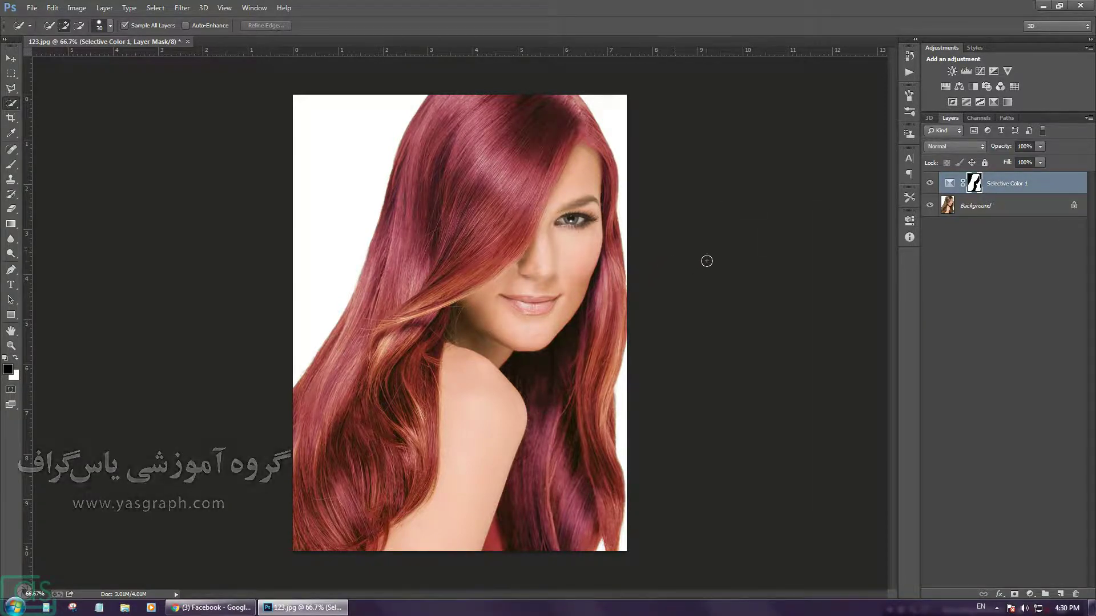
double_click(949, 184)
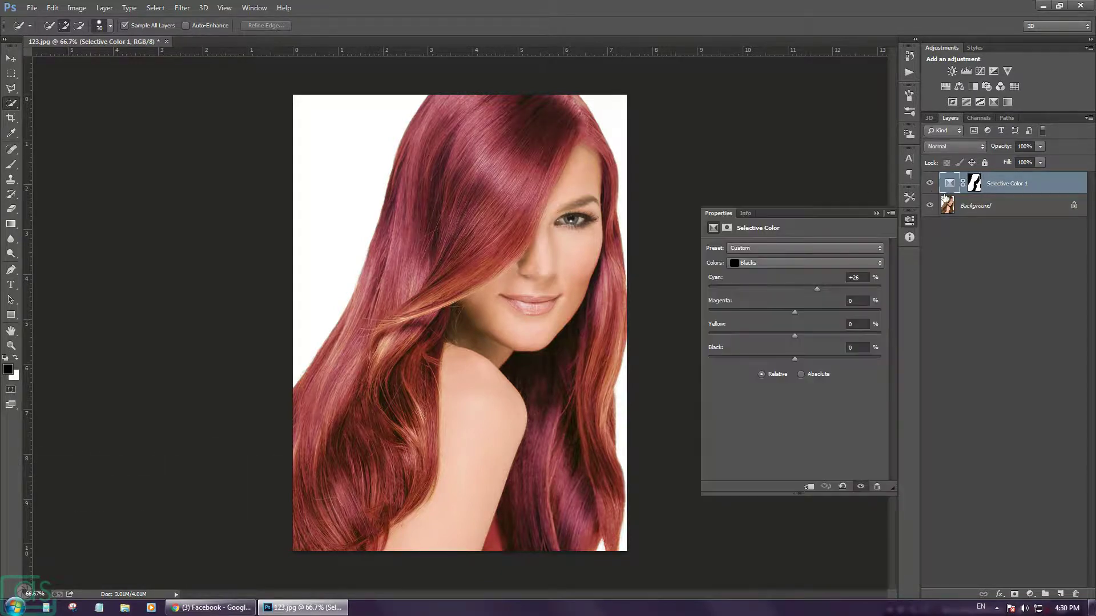
left_click(765, 265)
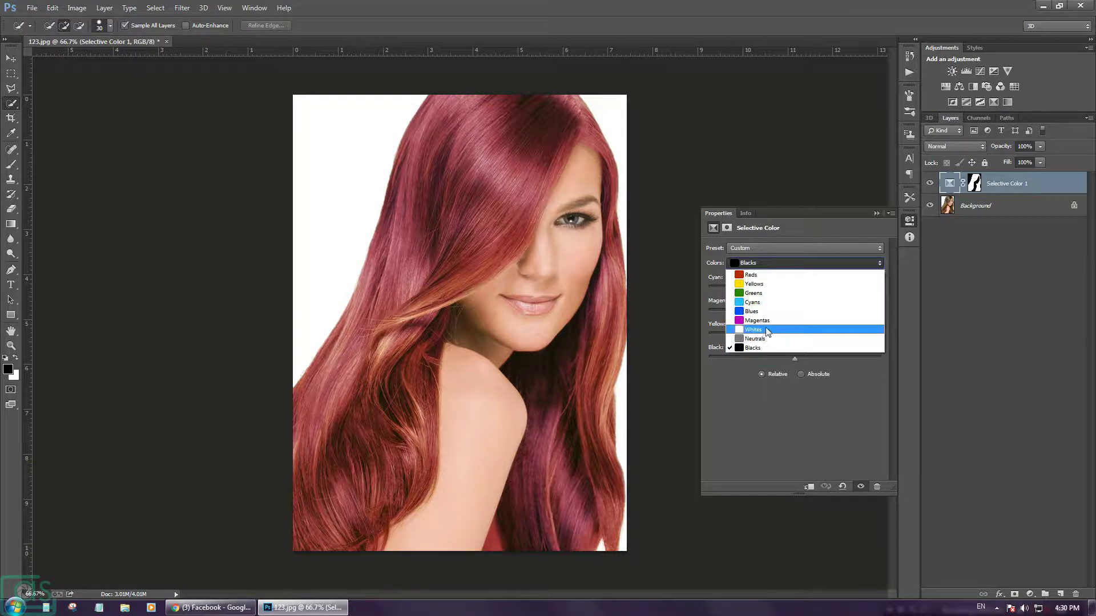
left_click(762, 264)
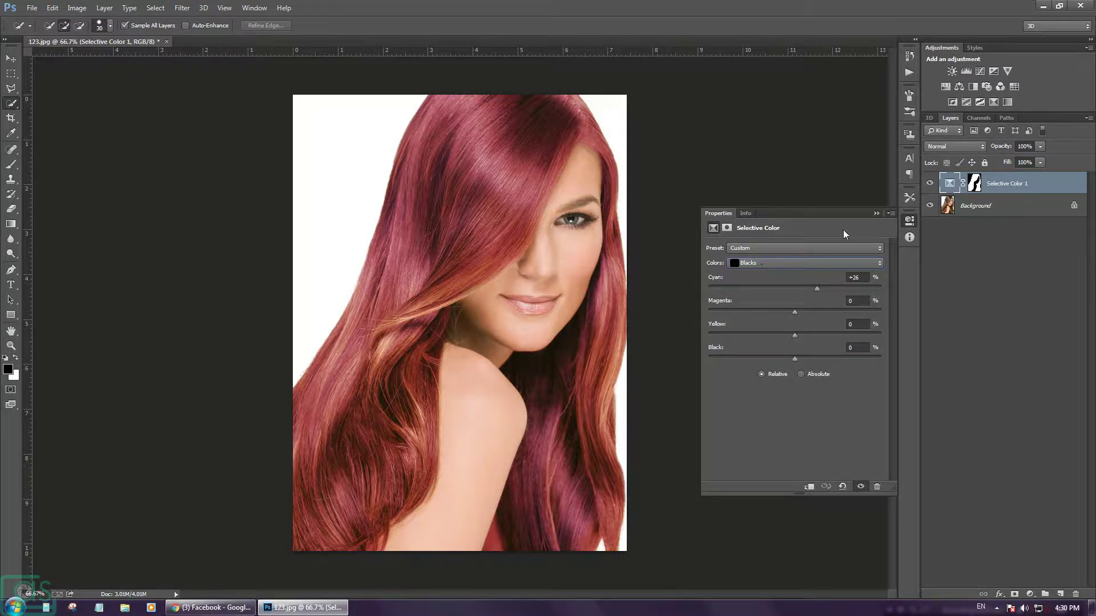
left_click(877, 214)
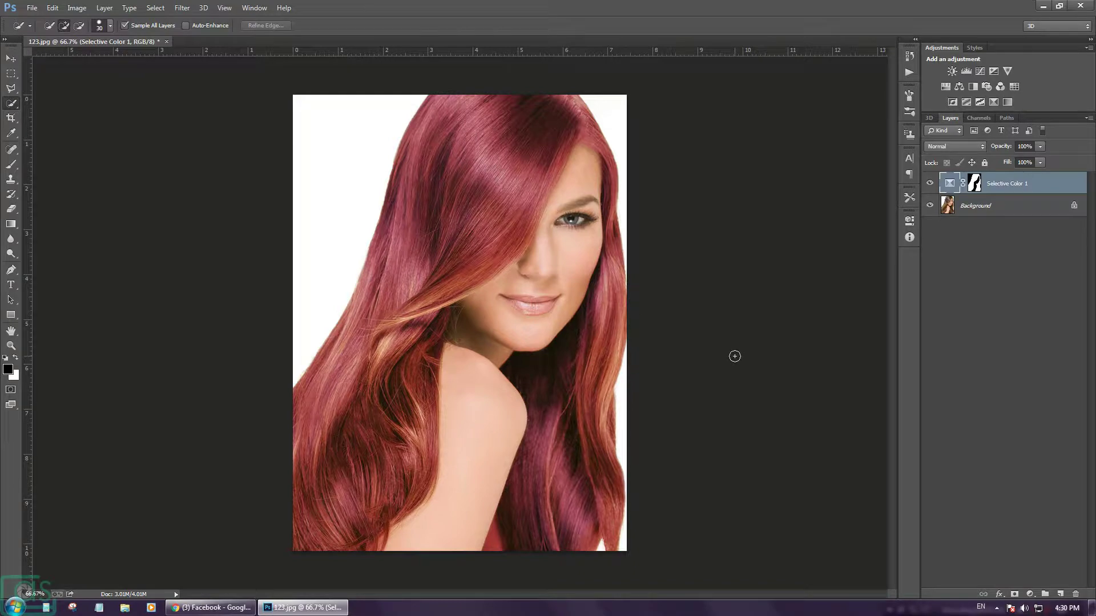
Toggle Selective Color 1's visibility repeatedly for a before/after view, ending hidden.
left_click(929, 183)
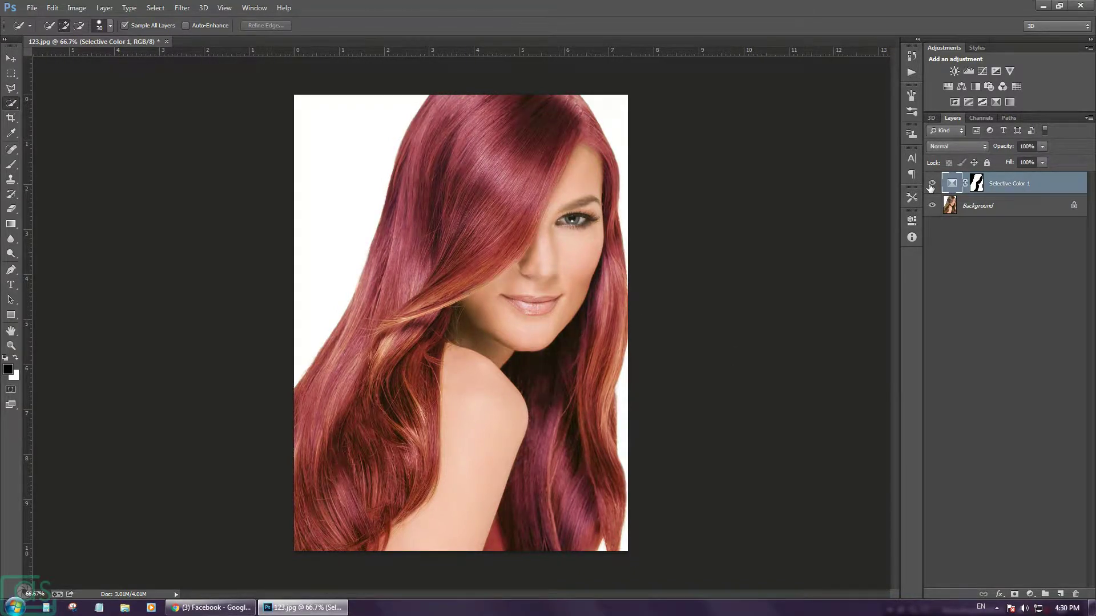
left_click(931, 185)
left_click(931, 185)
left_click(930, 185)
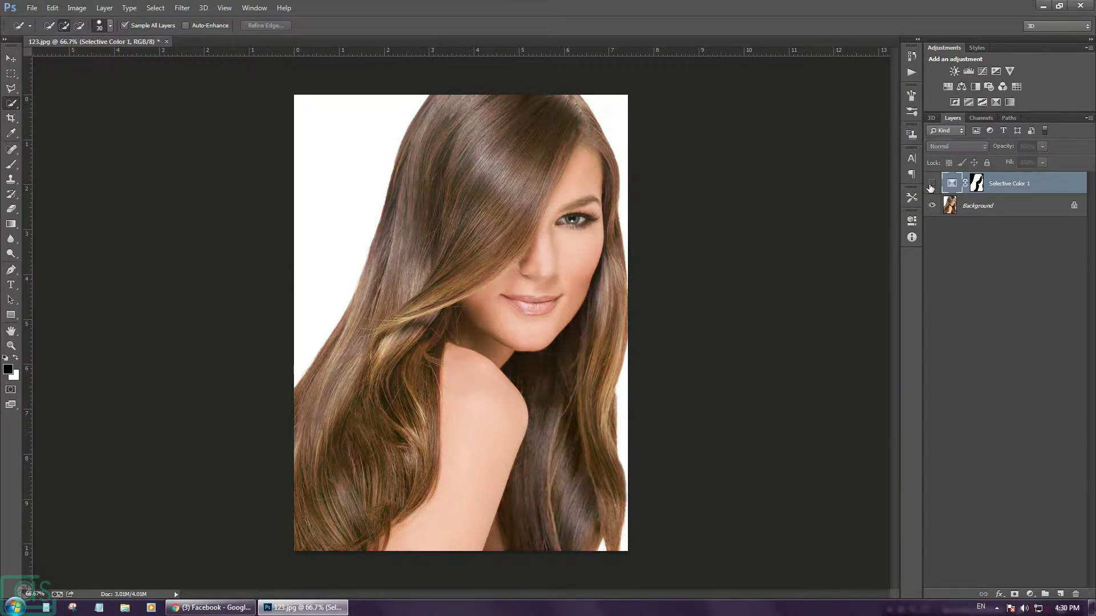
left_click(931, 185)
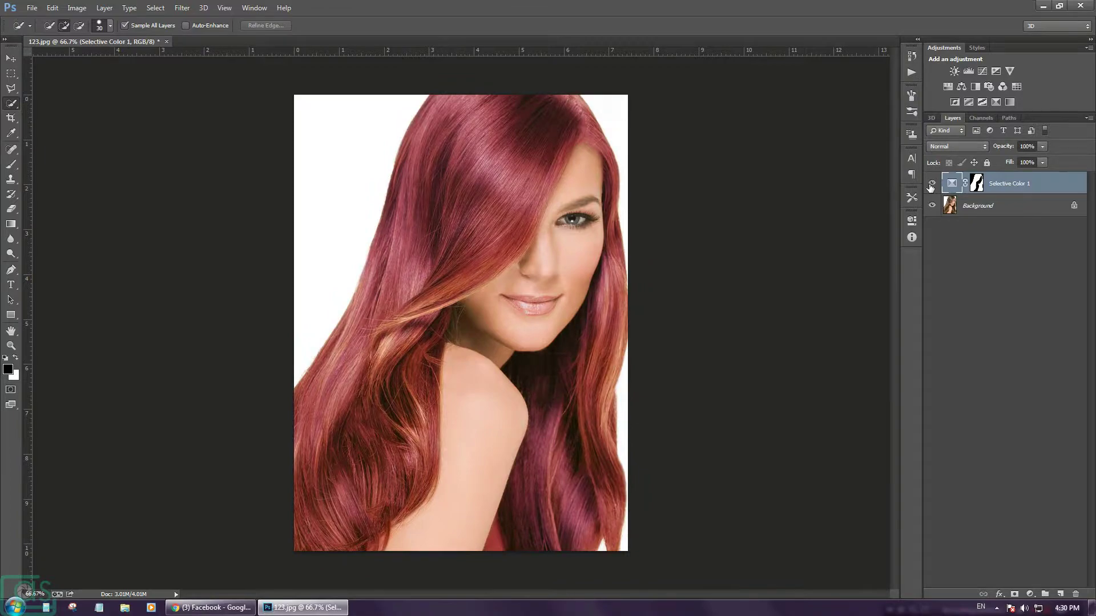
left_click(931, 185)
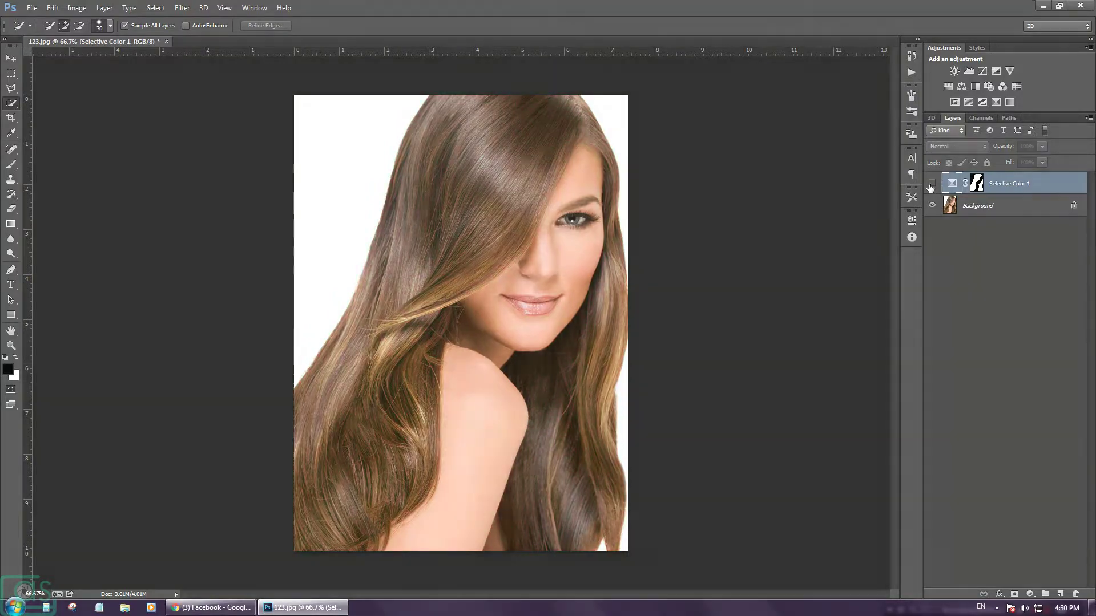